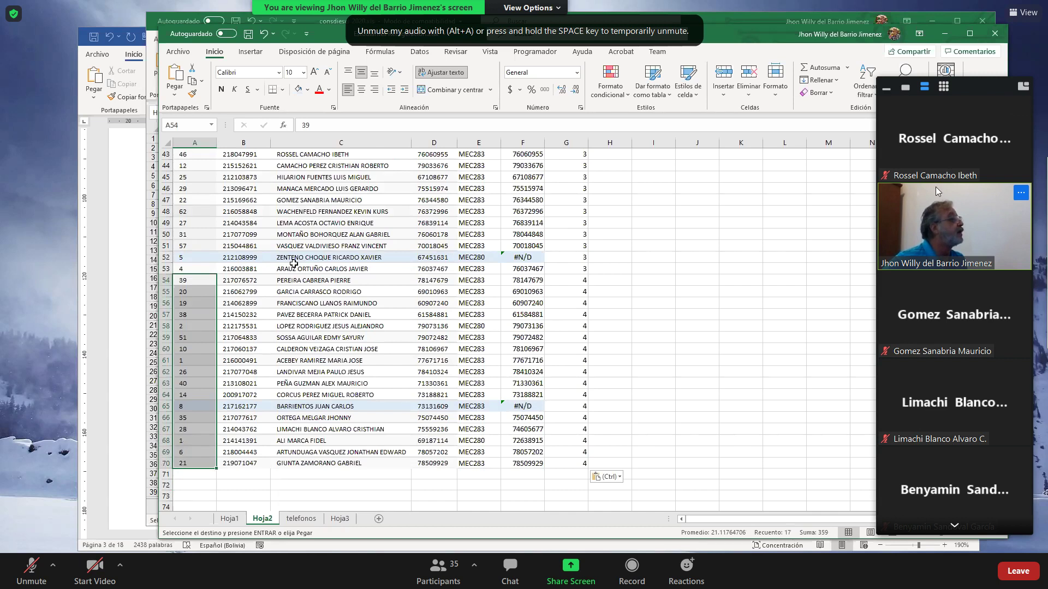
# - Reduce the meeting's video thumbnails to the active speaker only
pyautogui.click(902, 89)
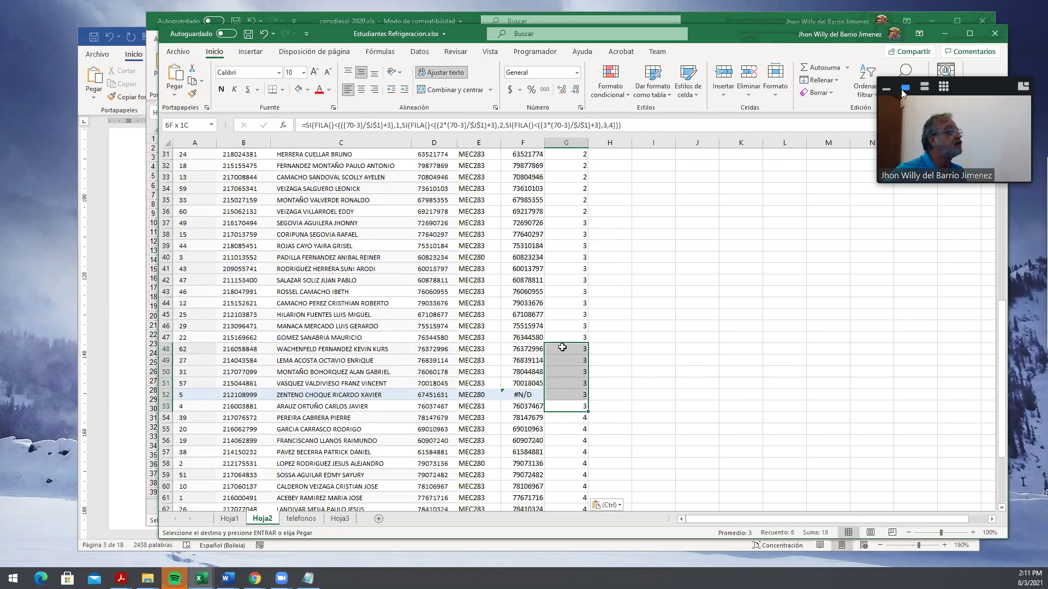
pyautogui.press('XF86AudioLowerVolume')
pyautogui.press('XF86AudioRaiseVolume')
pyautogui.press('XF86AudioRaiseVolume')
pyautogui.press('XF86AudioRaiseVolume')
pyautogui.press('XF86AudioRaiseVolume')
pyautogui.press('XF86AudioRaiseVolume')
pyautogui.press('XF86AudioRaiseVolume')
pyautogui.press('XF86AudioRaiseVolume')
pyautogui.press('XF86AudioRaiseVolume')
pyautogui.press('XF86AudioRaiseVolume')
pyautogui.press('XF86AudioRaiseVolume')
pyautogui.press('XF86AudioRaiseVolume')
pyautogui.press('XF86AudioRaiseVolume')
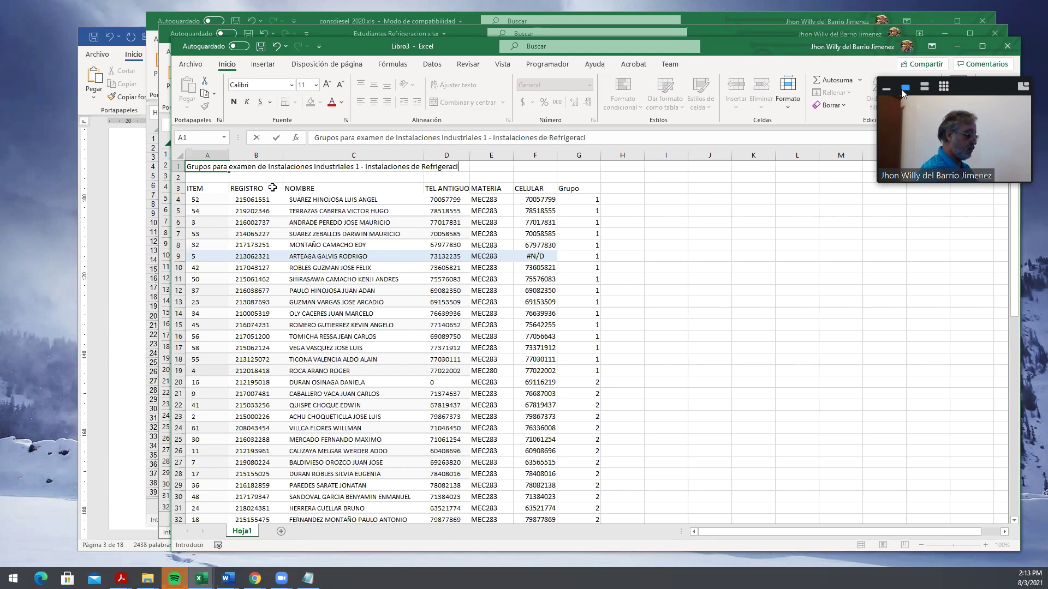
# - Complete the title in A1 as "Grupos para examen de Instalaciones Industriales 1 - Instalaciones de Refrigeración" and merge and centre it across A1:G1
pyautogui.write('ón')
pyautogui.hotkey('ctrl', 'Return')
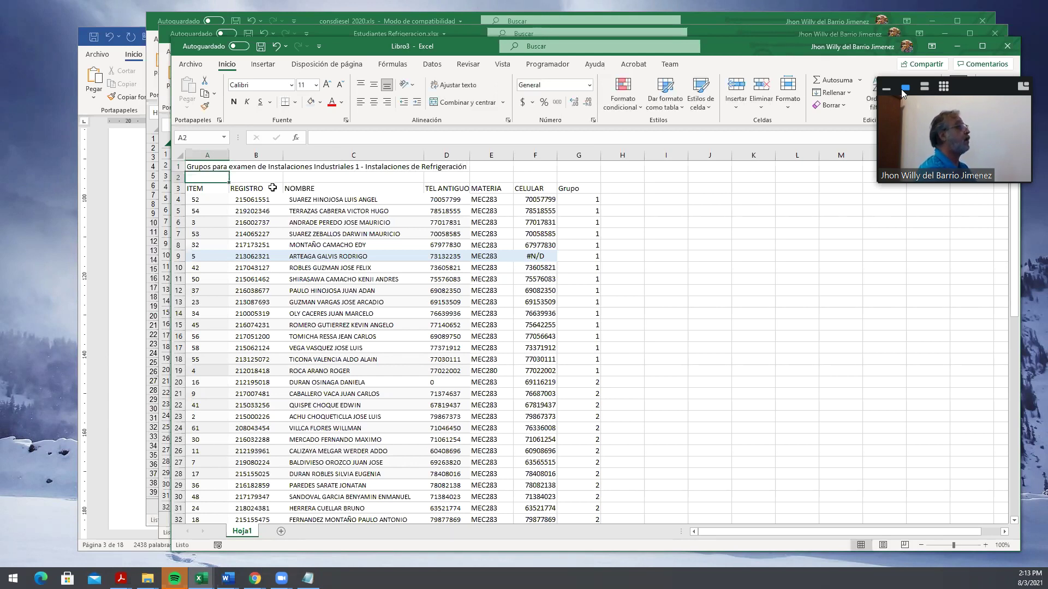
pyautogui.hotkey('shift', 'Right')
pyautogui.hotkey('shift', 'Right')
pyautogui.hotkey('shift', 'Right')
pyautogui.hotkey('shift', 'Right')
pyautogui.hotkey('shift', 'Right')
pyautogui.hotkey('shift', 'Right')
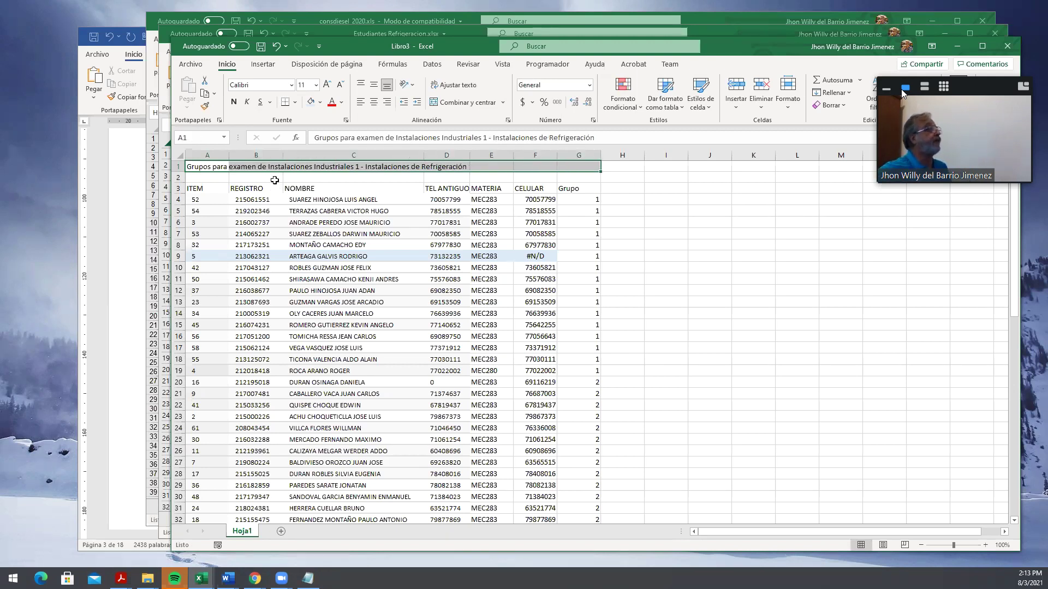
pyautogui.click(438, 102)
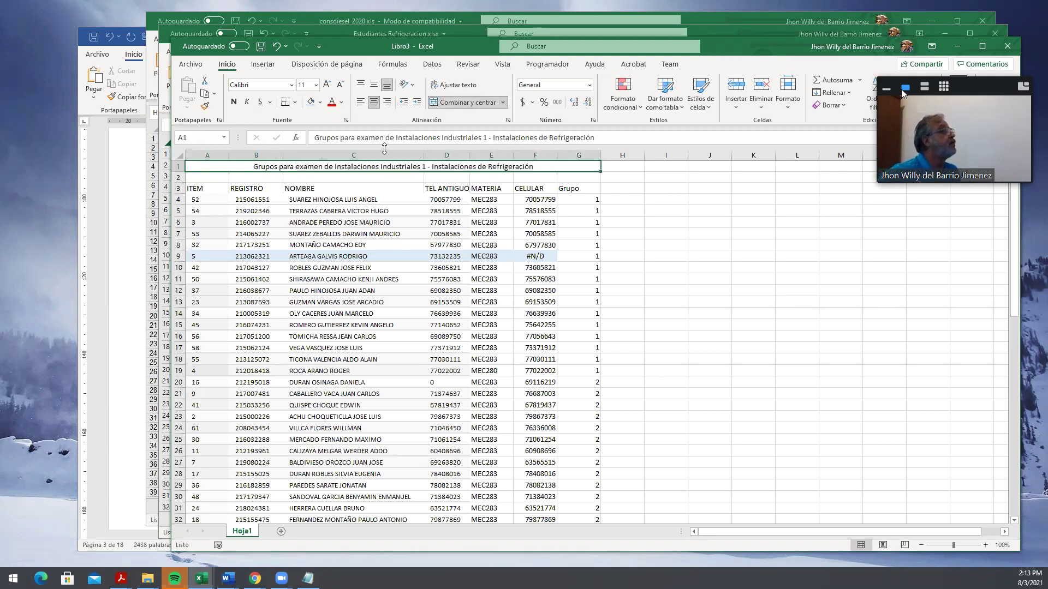
# - Make the merged title in row 1 bold and set its font size to 16
pyautogui.click(233, 102)
pyautogui.click(316, 85)
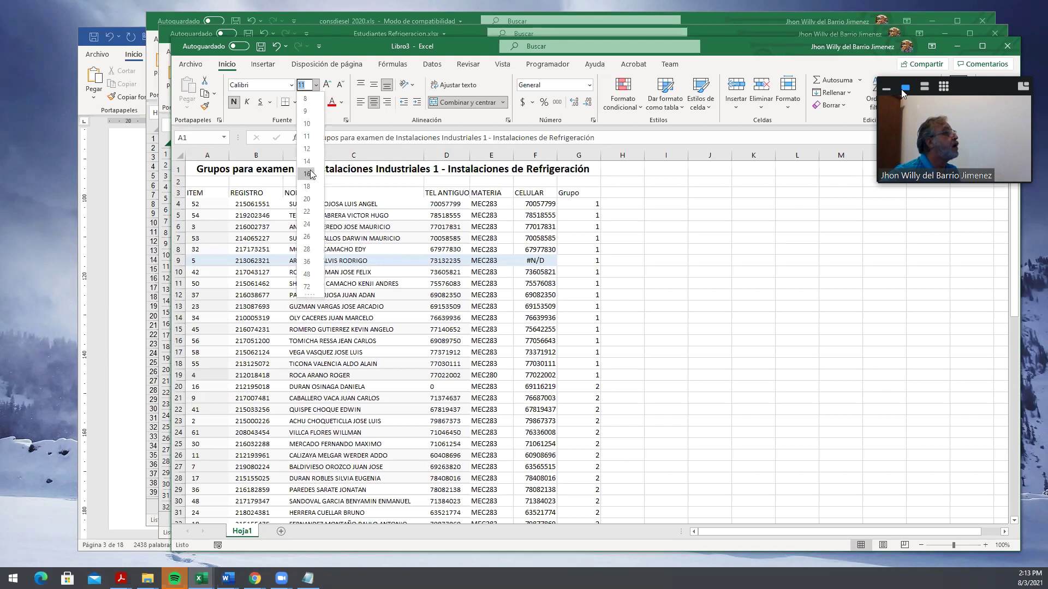
pyautogui.click(309, 174)
pyautogui.click(327, 204)
pyautogui.click(383, 214)
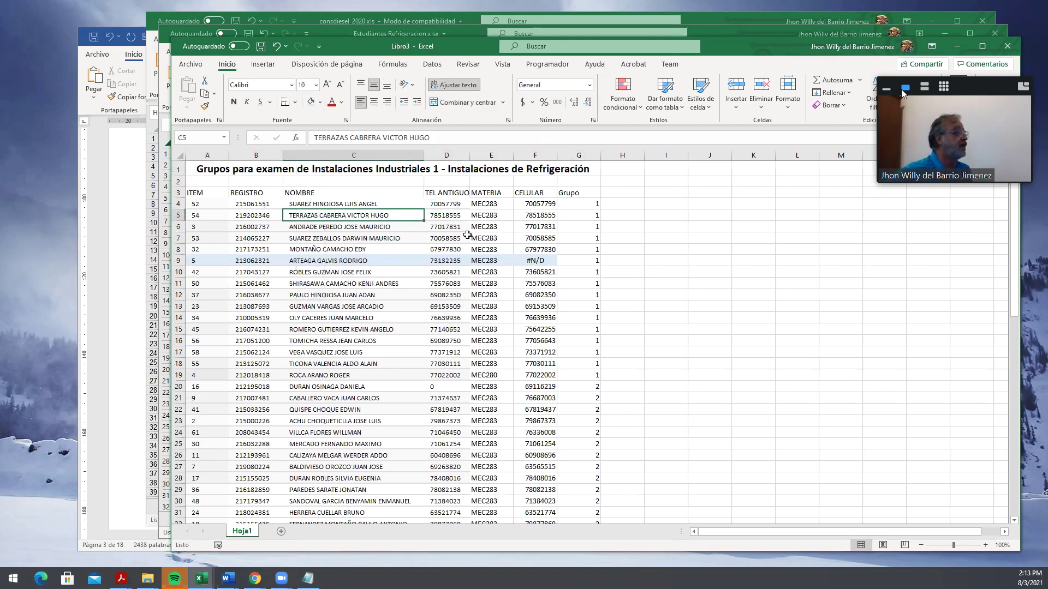
# - Delete the whole TEL ANTIGUO column from the student list
pyautogui.click(489, 221)
pyautogui.click(439, 193)
pyautogui.click(449, 153)
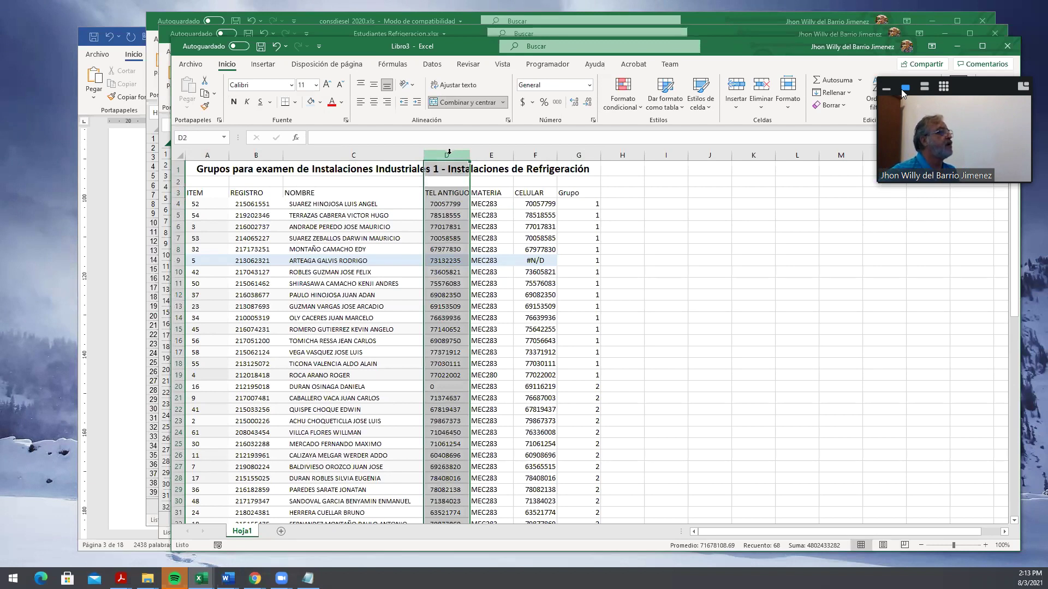
pyautogui.rightClick(449, 154)
pyautogui.click(483, 260)
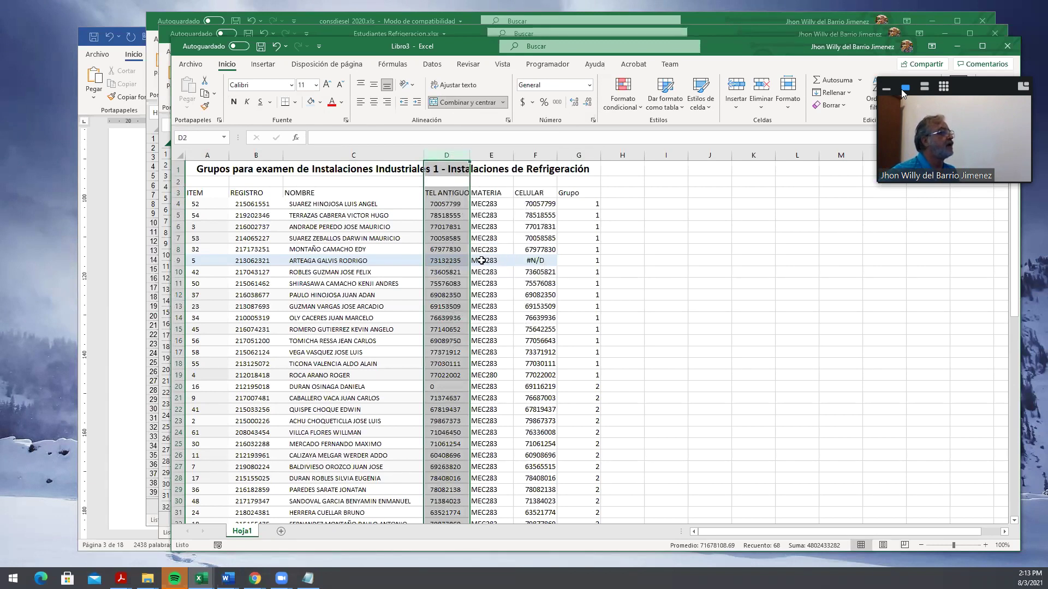
pyautogui.click(449, 260)
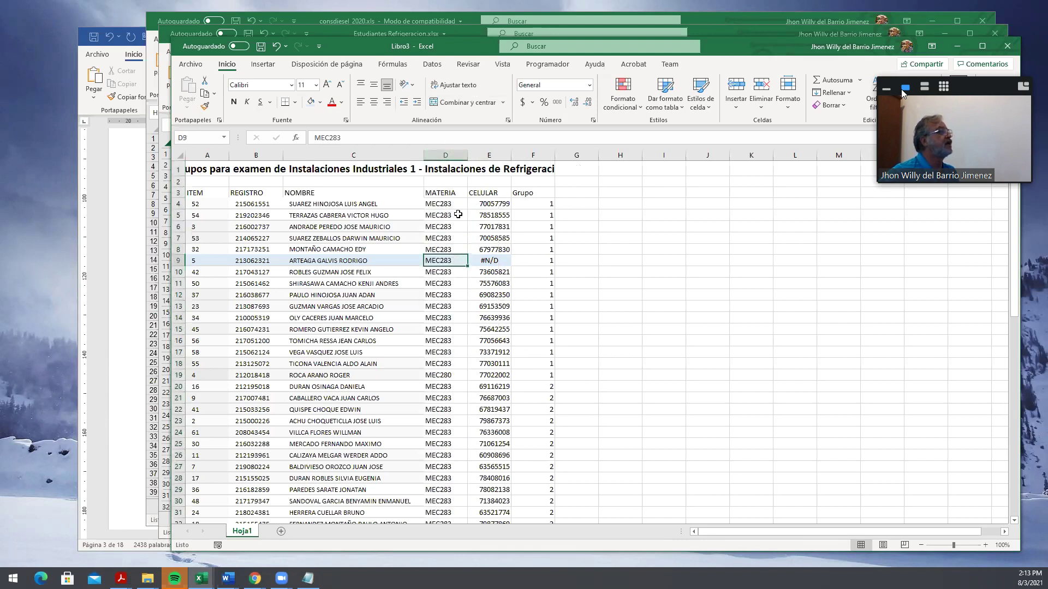
# - Set the font size of the merged title to 14 so it fits the narrower table
pyautogui.click(225, 169)
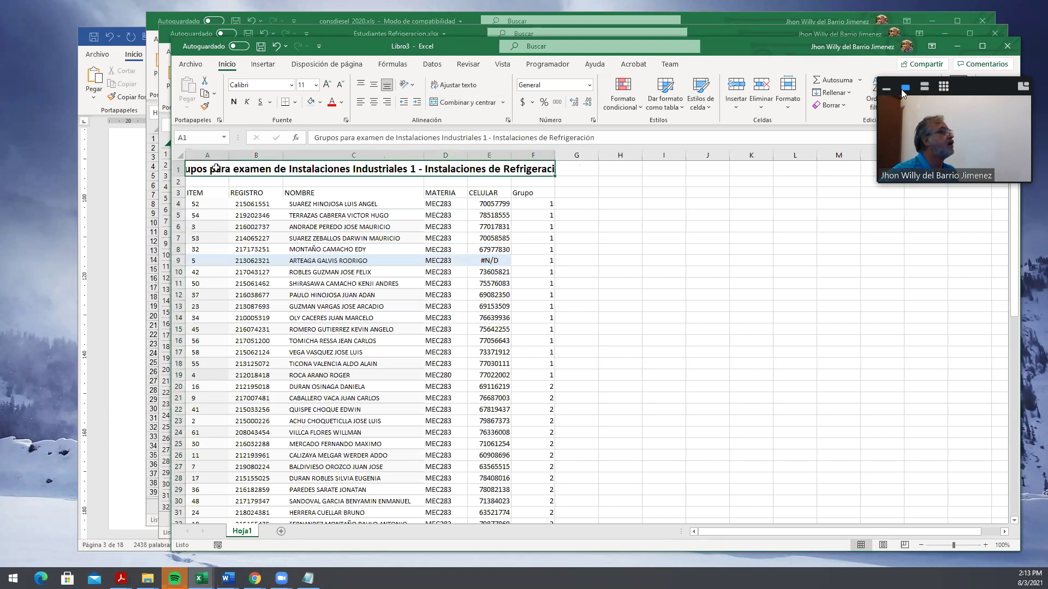
pyautogui.click(316, 85)
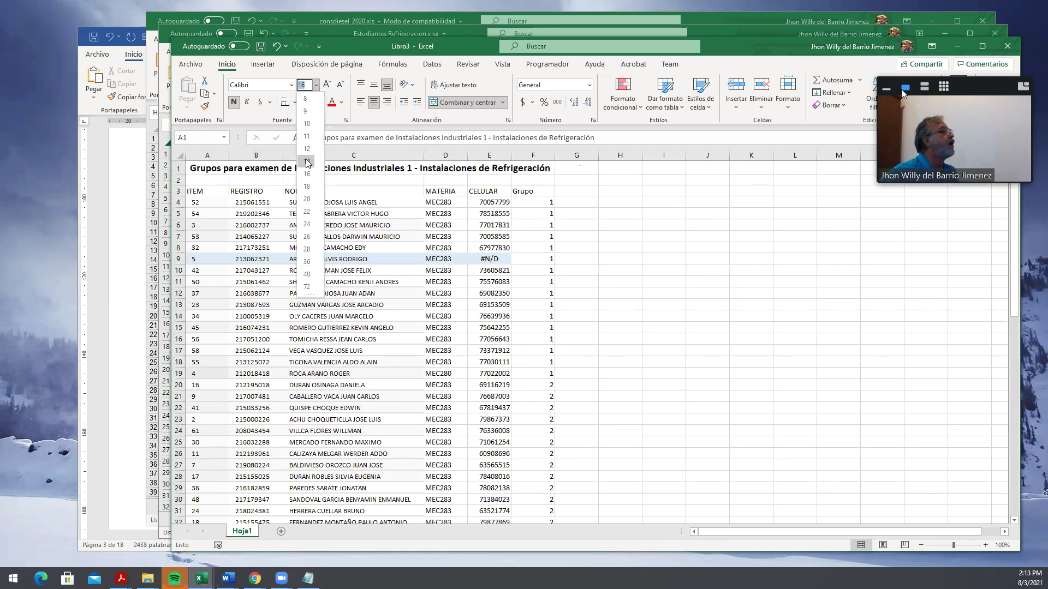
pyautogui.click(307, 161)
pyautogui.click(345, 271)
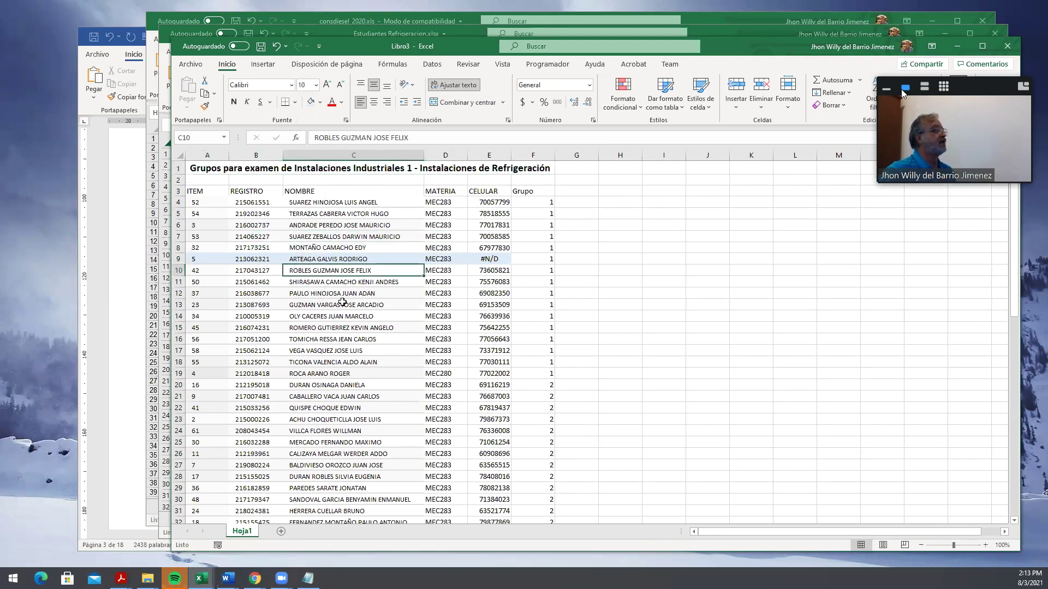
# - Look through the whole student list and check every #N/D entry in the CELULAR column
pyautogui.scroll(-4, 330, 346)
pyautogui.scroll(-12, 330, 347)
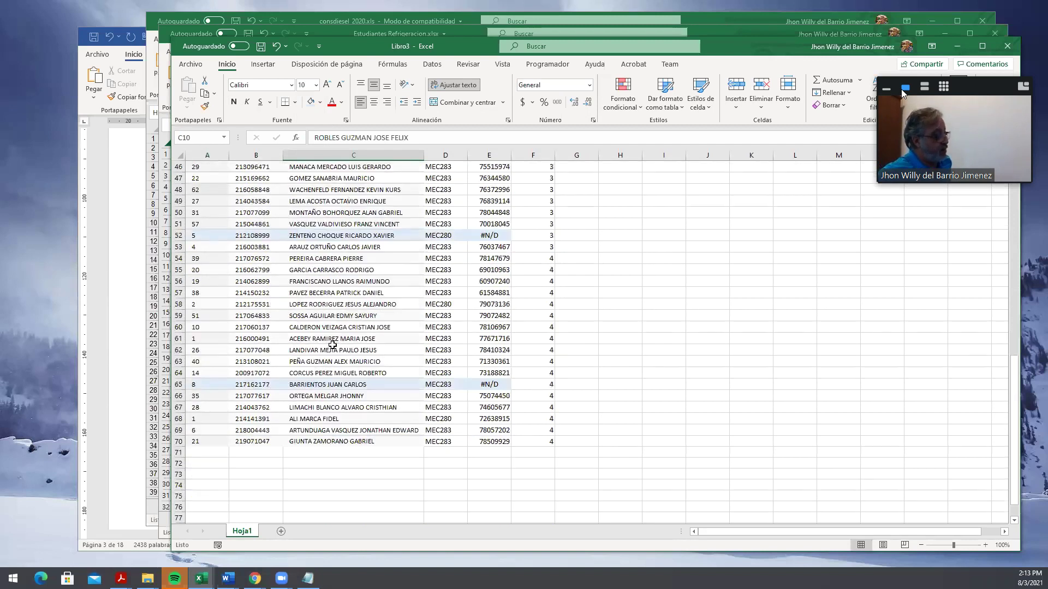
pyautogui.scroll(3, 332, 345)
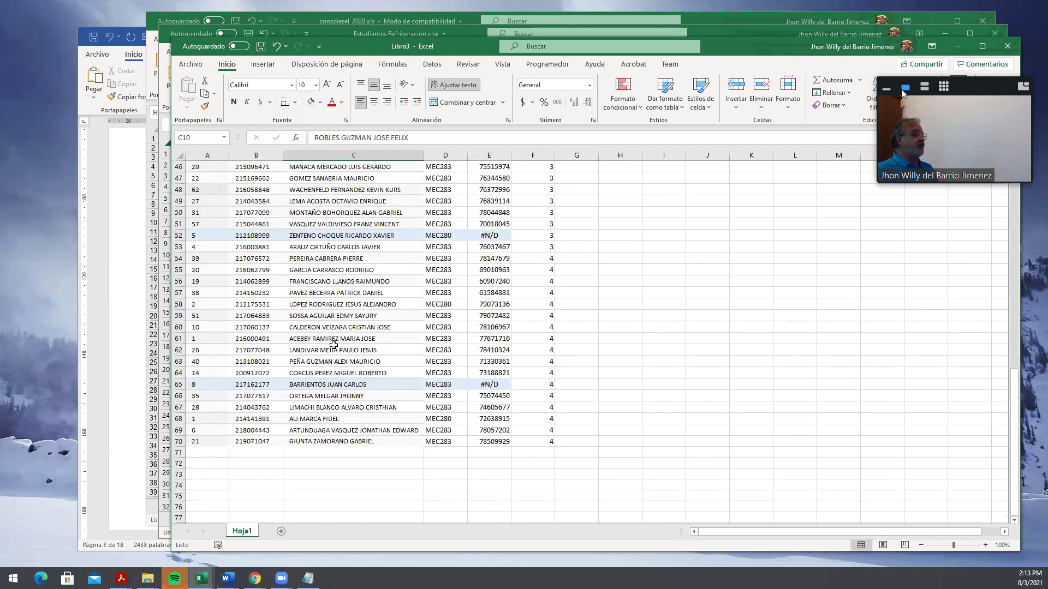
pyautogui.scroll(10, 357, 369)
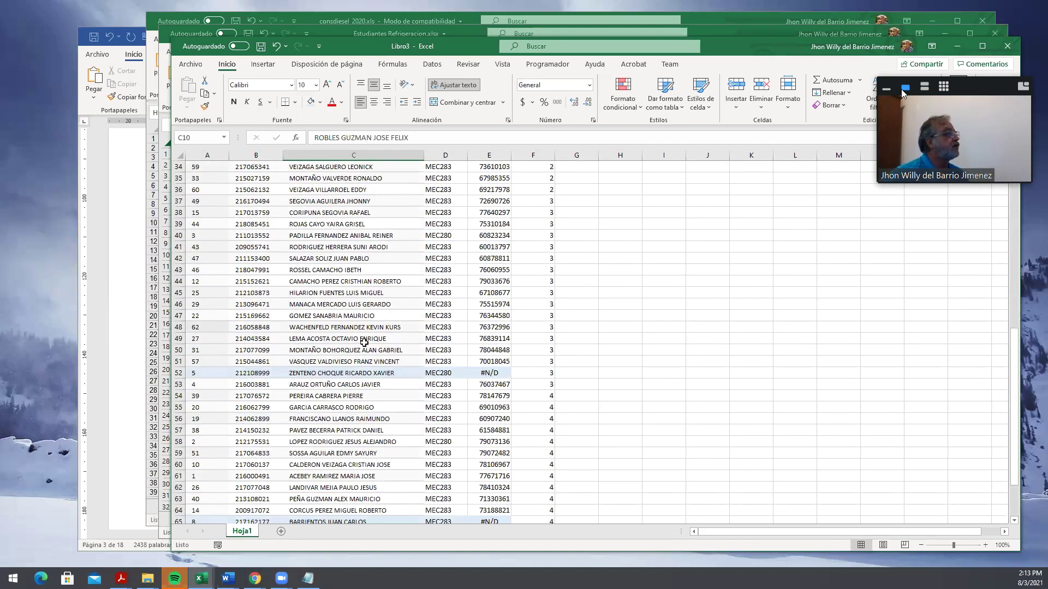
pyautogui.scroll(4, 349, 295)
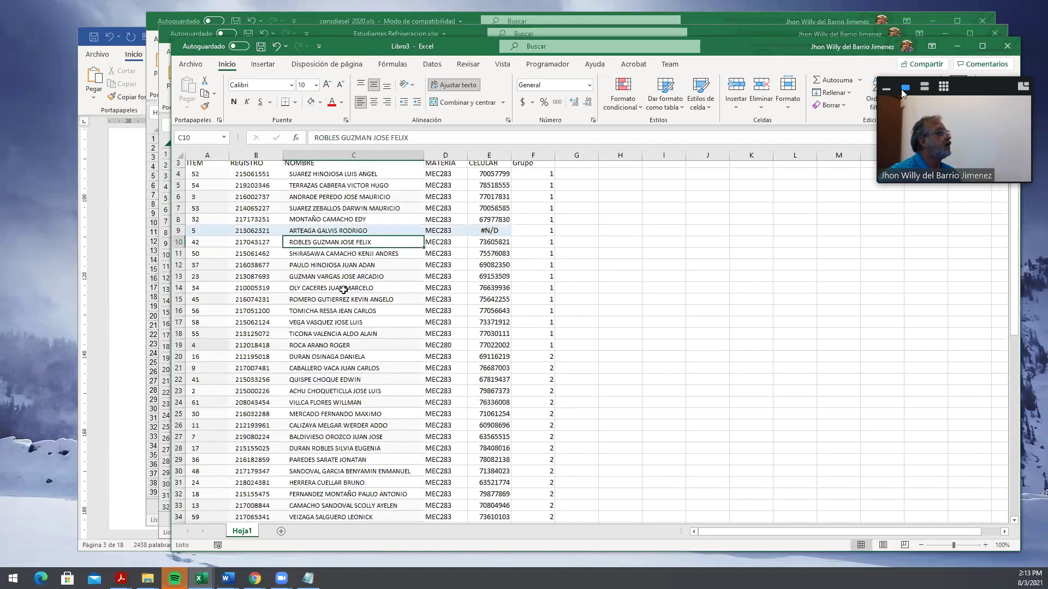
pyautogui.click(486, 260)
pyautogui.scroll(-8, 485, 280)
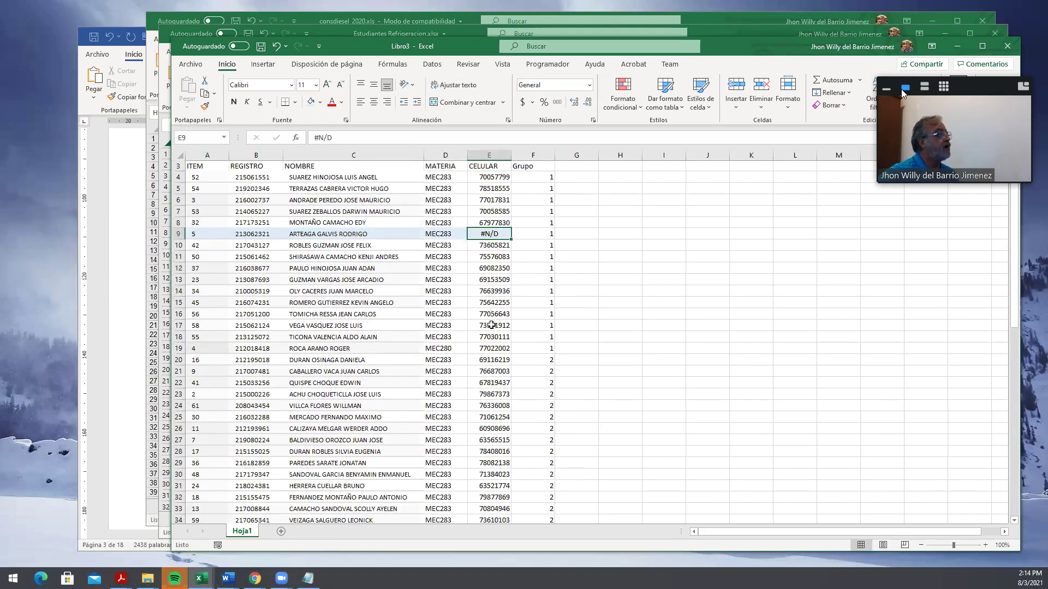
pyautogui.scroll(-1, 480, 404)
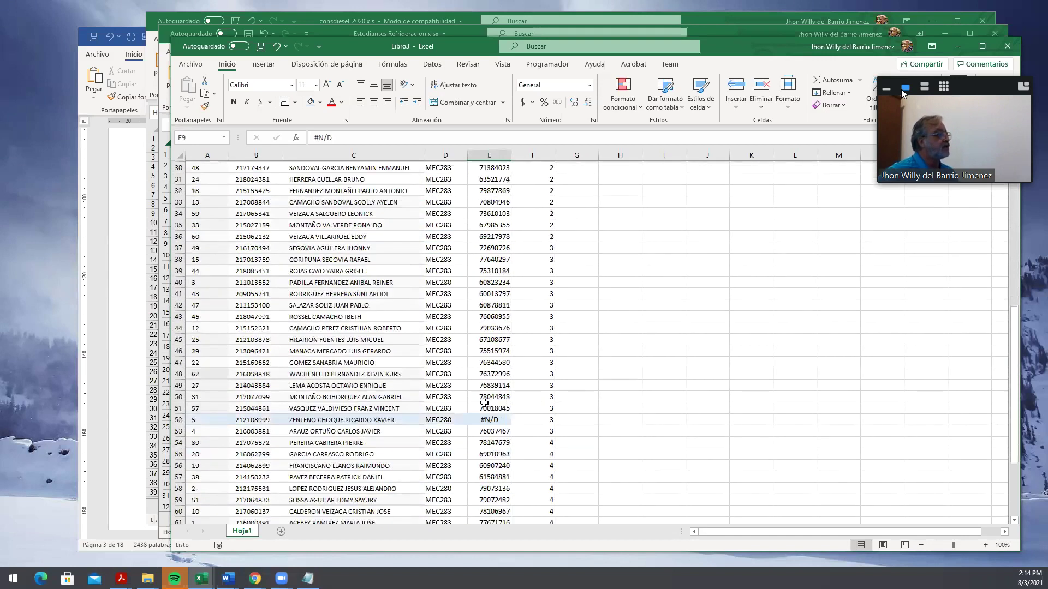
pyautogui.scroll(-1, 487, 403)
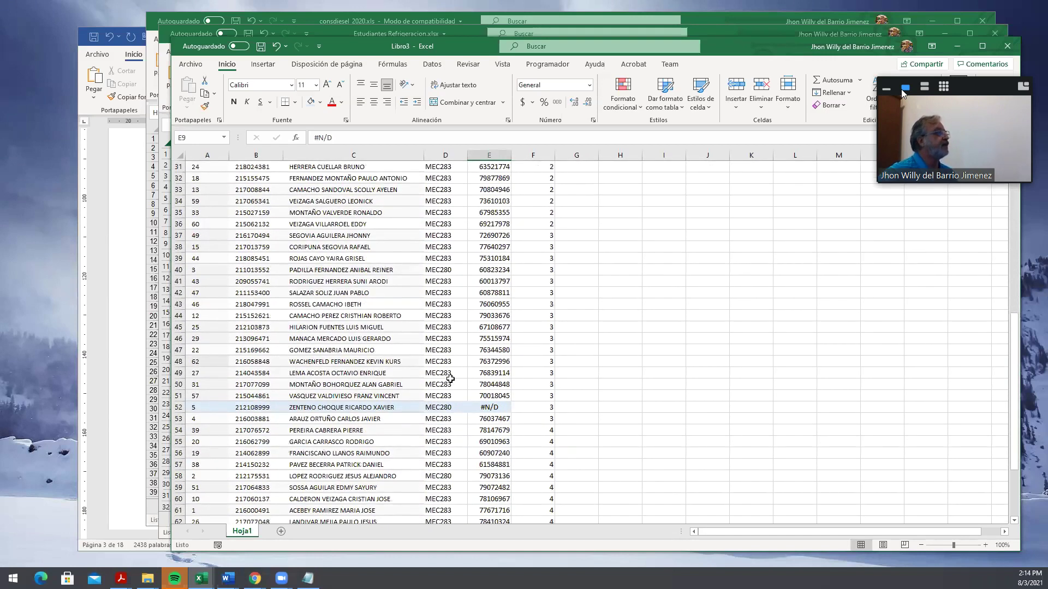
pyautogui.hotkey('shift', 'F4')
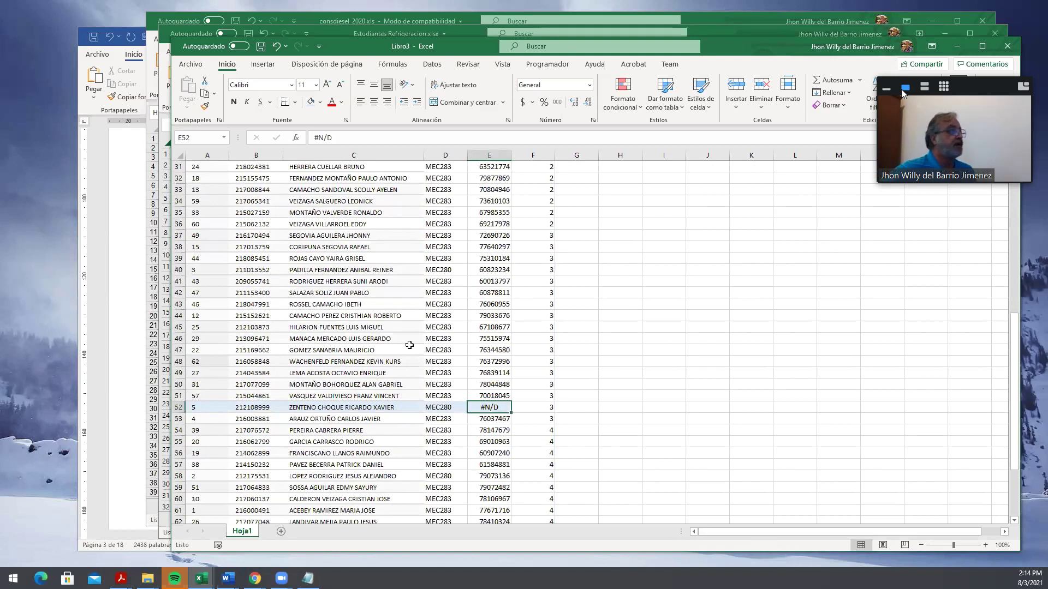
pyautogui.scroll(-5, 338, 261)
pyautogui.hotkey('shift', 'F4')
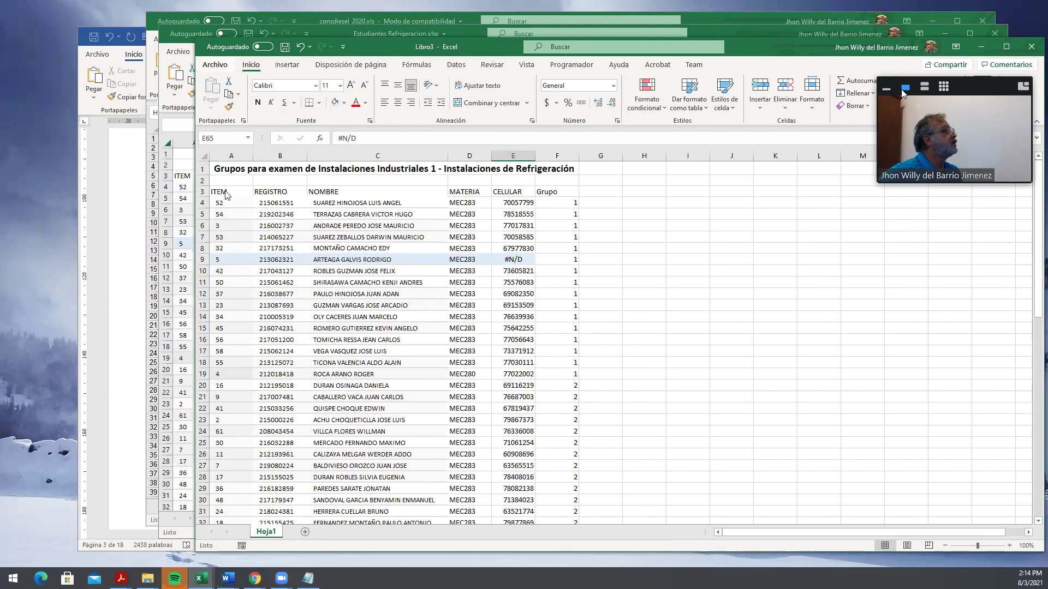
# - Save the workbook as Grupos de Examen.xlsx in the Desktop > Cursos > 01 2021 > Refrigeracion folder
pyautogui.click(215, 64)
pyautogui.click(240, 211)
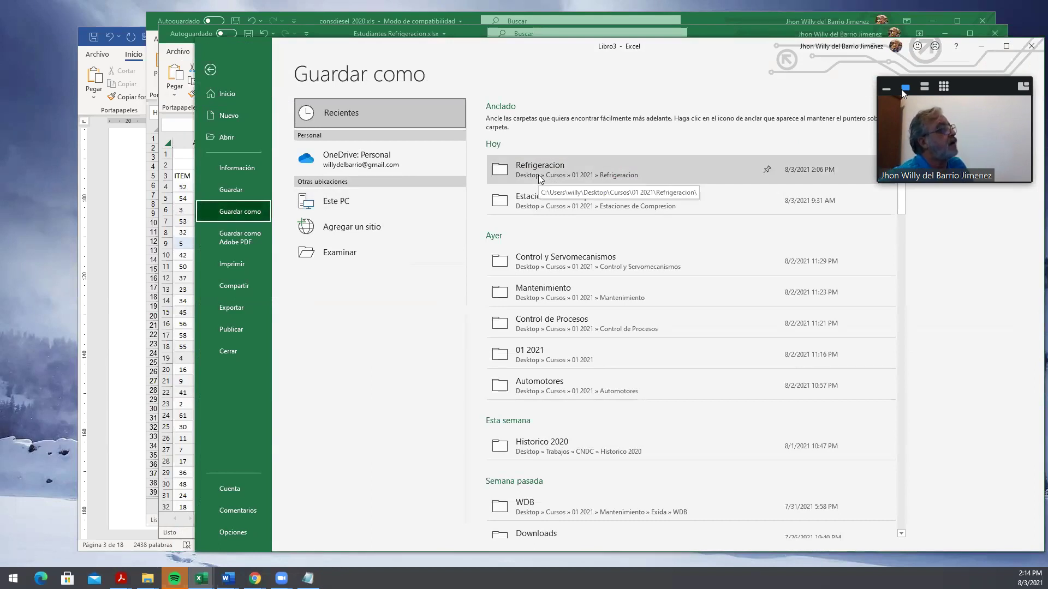
pyautogui.click(538, 175)
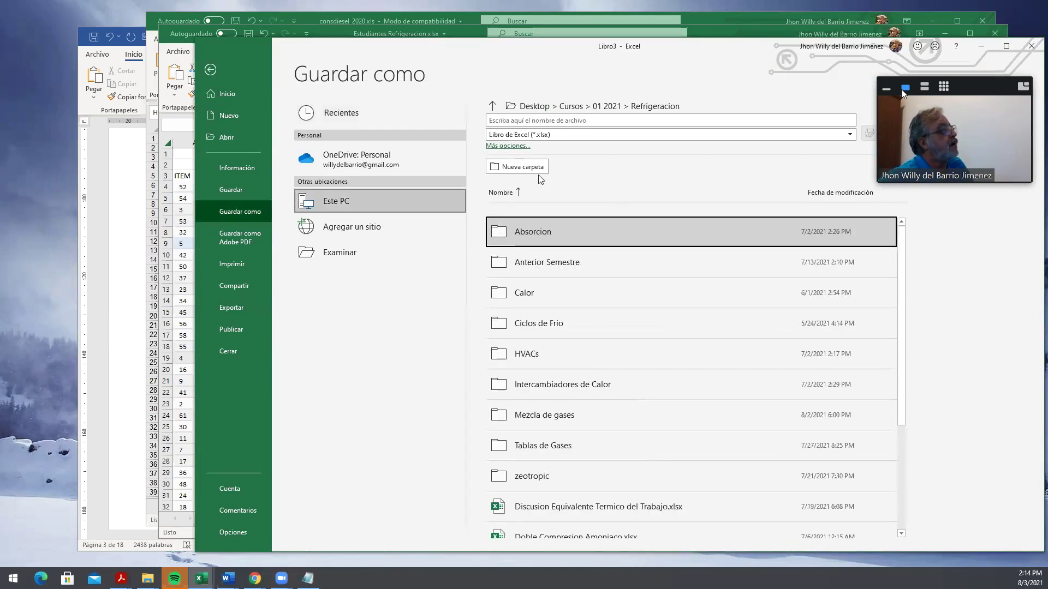
pyautogui.click(590, 120)
pyautogui.click(586, 120)
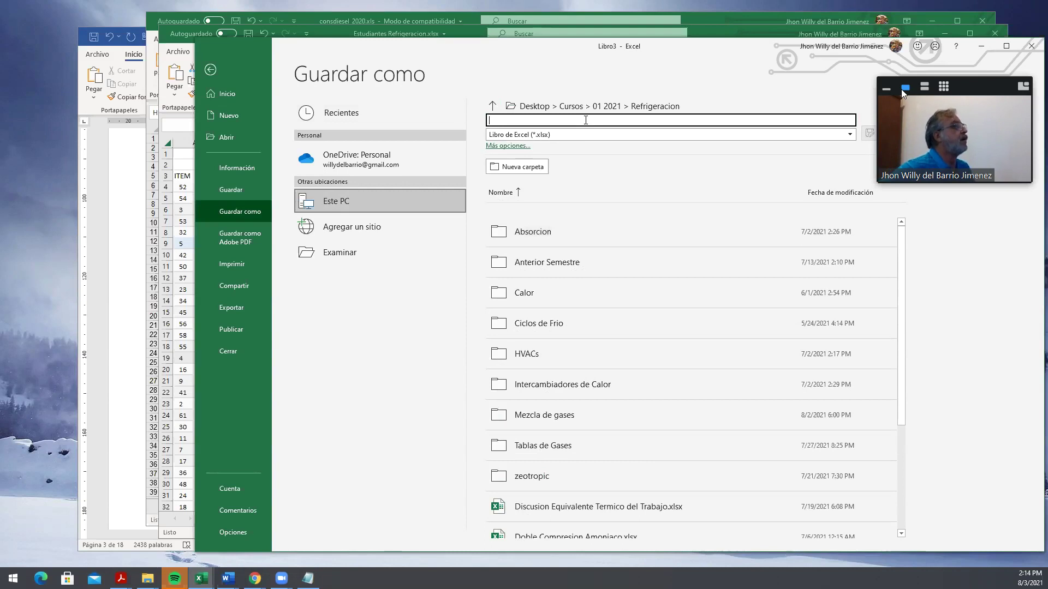
pyautogui.write('Grupo')
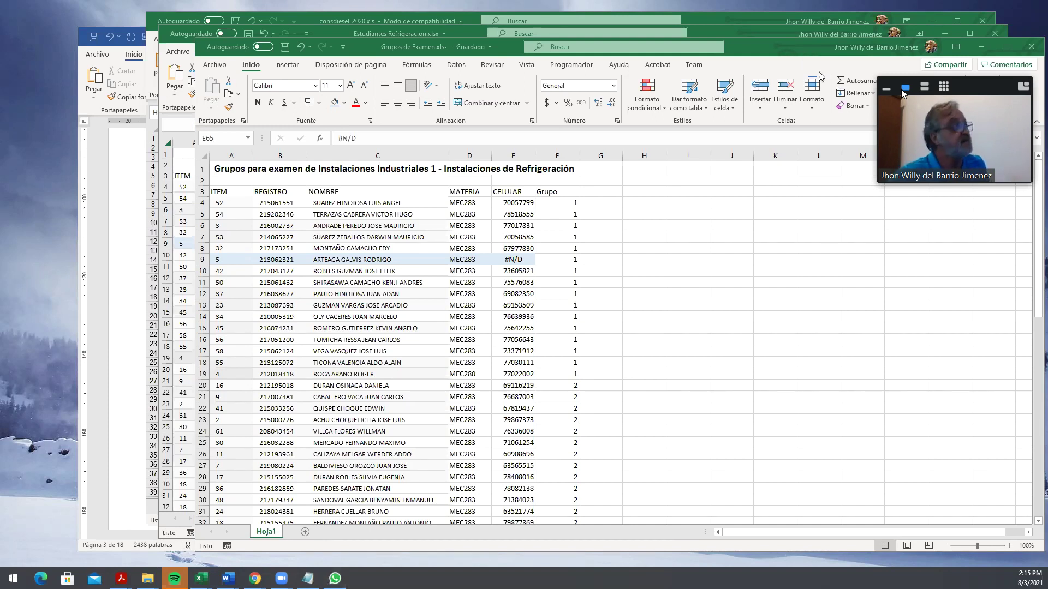
# - Close the Grupos de Examen workbook and save Estudiantes Refrigeracion.xlsx
pyautogui.click(1031, 50)
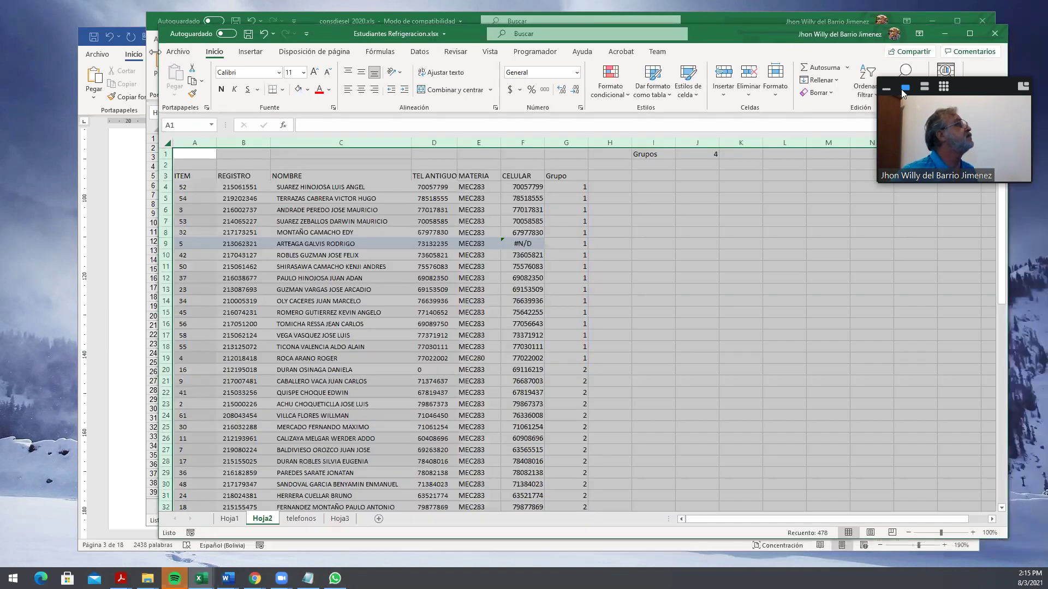
pyautogui.click(178, 51)
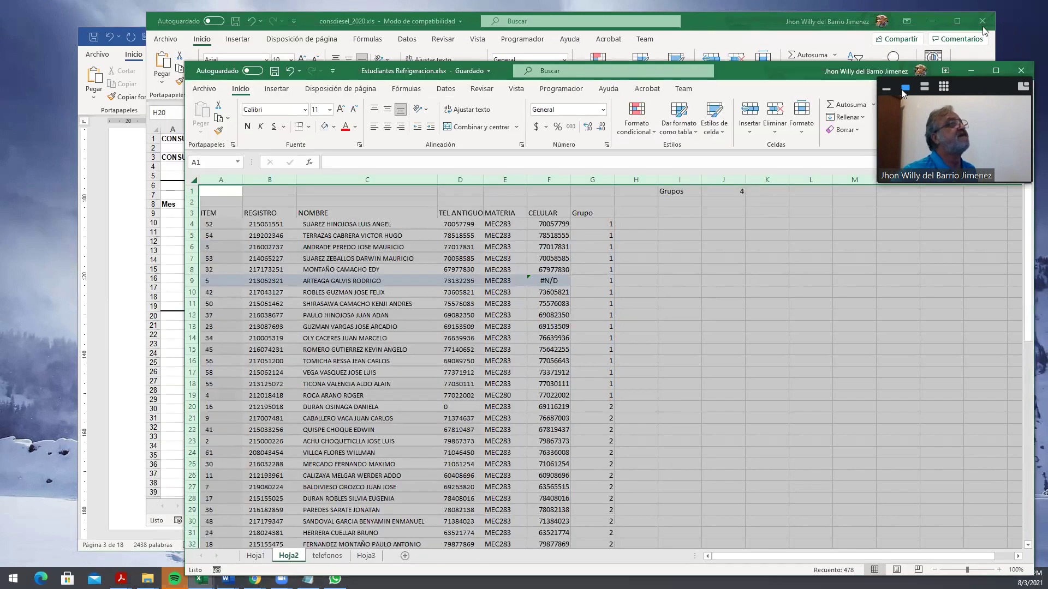
# - Close the consdiesel_2020.xls workbook, and move the Estudiantes Refrigeracion.xlsx window higher on the desktop with only cell H4 selected
pyautogui.click(971, 25)
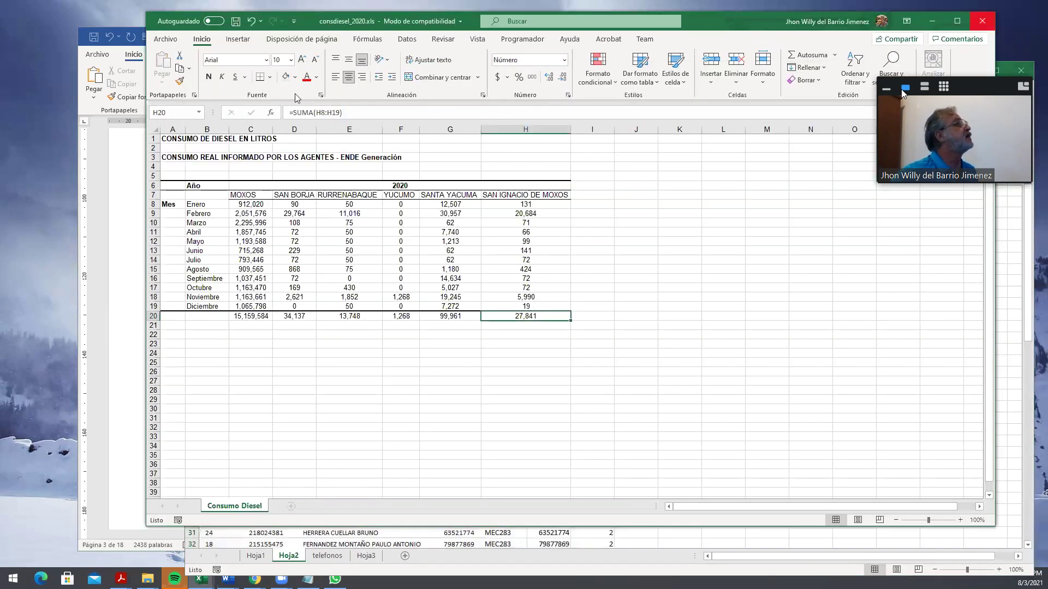
pyautogui.hotkey('ctrl', 'w')
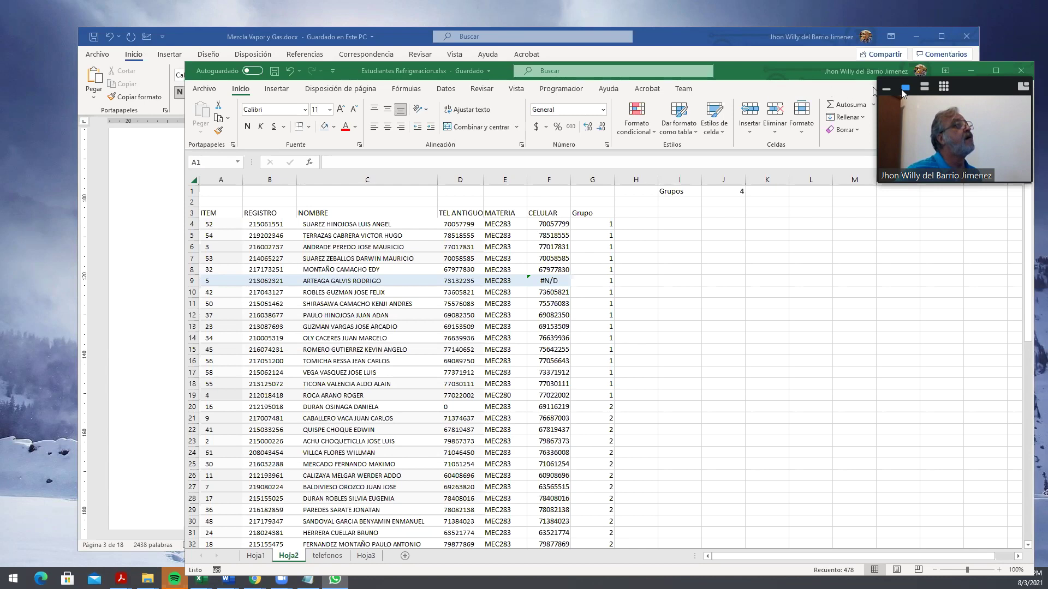
pyautogui.moveTo(762, 76); pyautogui.dragTo(752, 48)
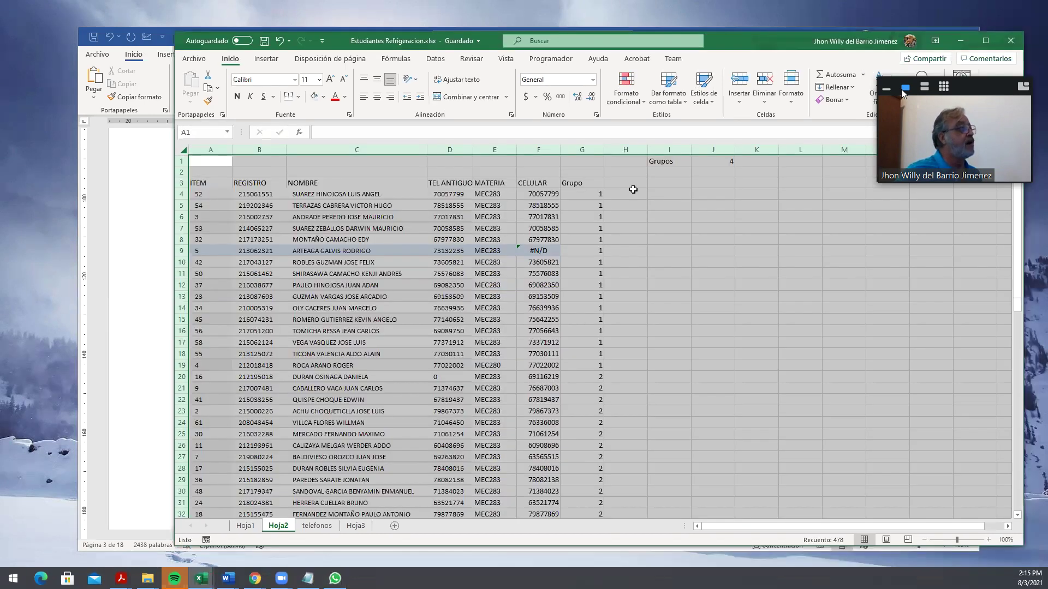
pyautogui.click(625, 194)
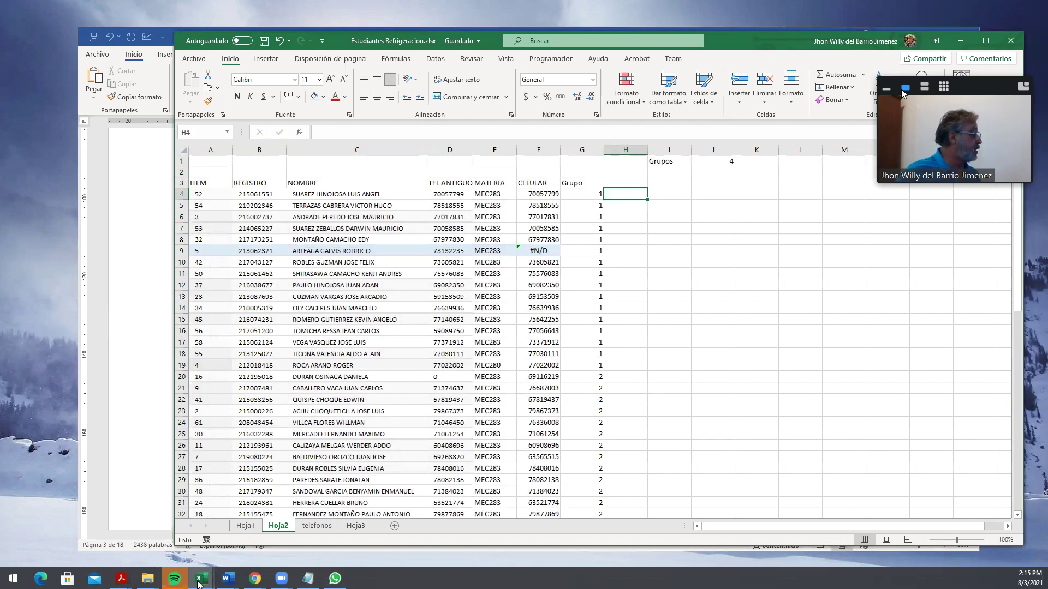
pyautogui.click(158, 577)
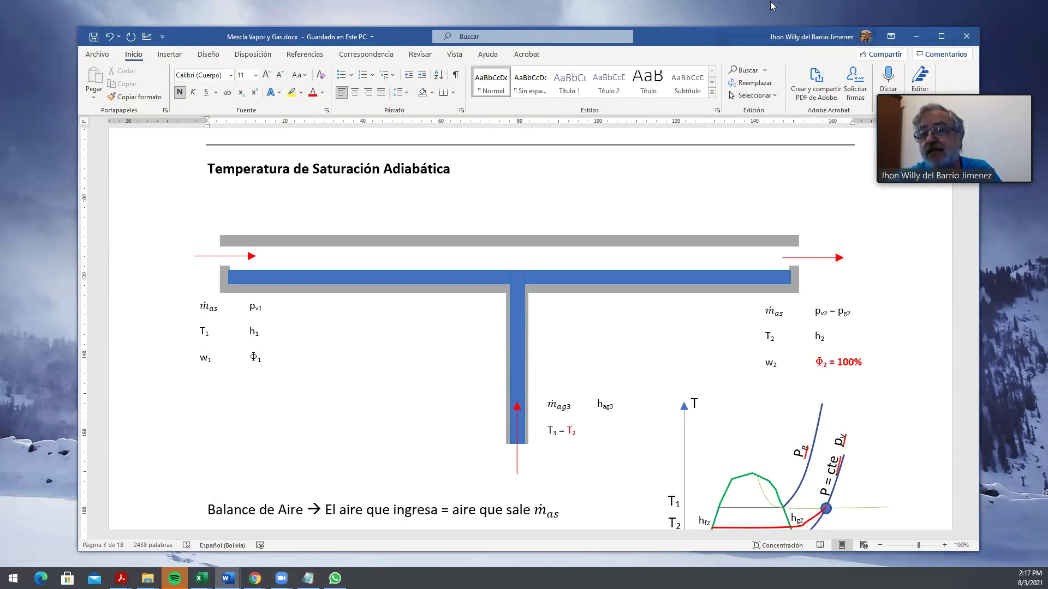
# - Open the Zoom meeting's participant list and show the options for the third participant
pyautogui.moveTo(699, 4)
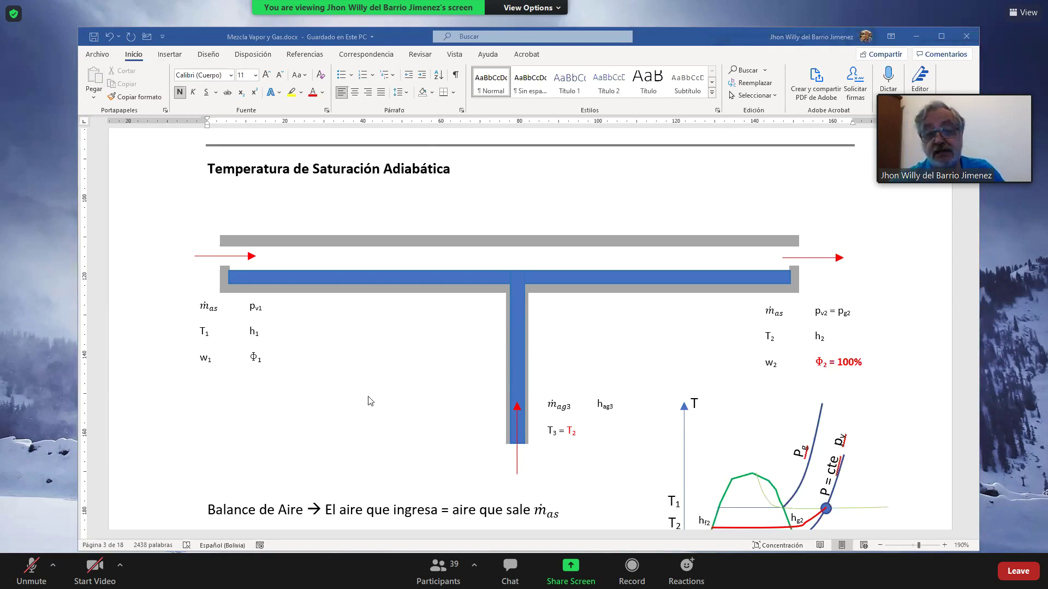
pyautogui.click(431, 573)
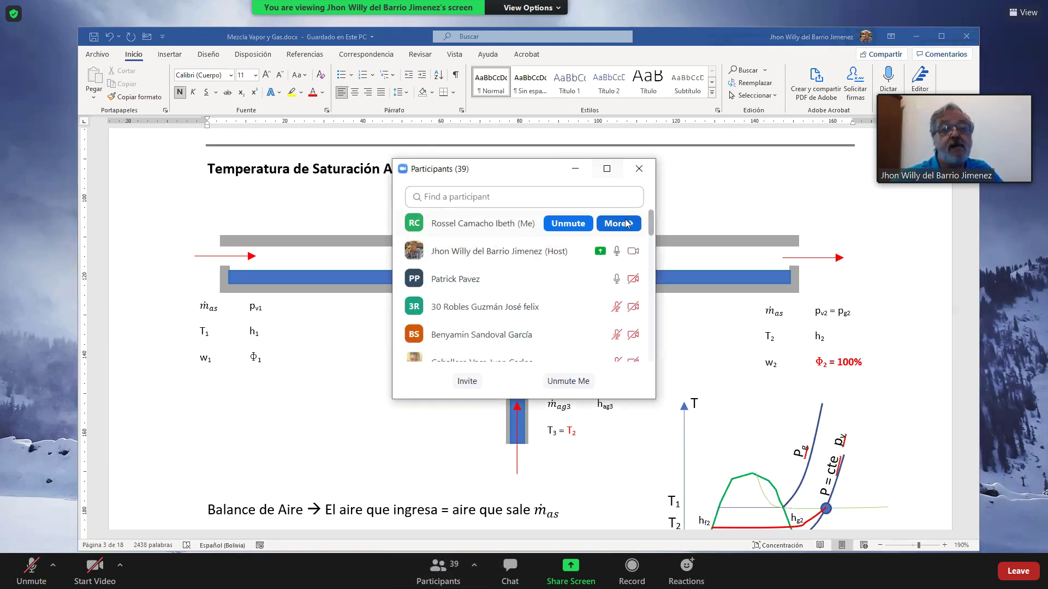
pyautogui.click(611, 280)
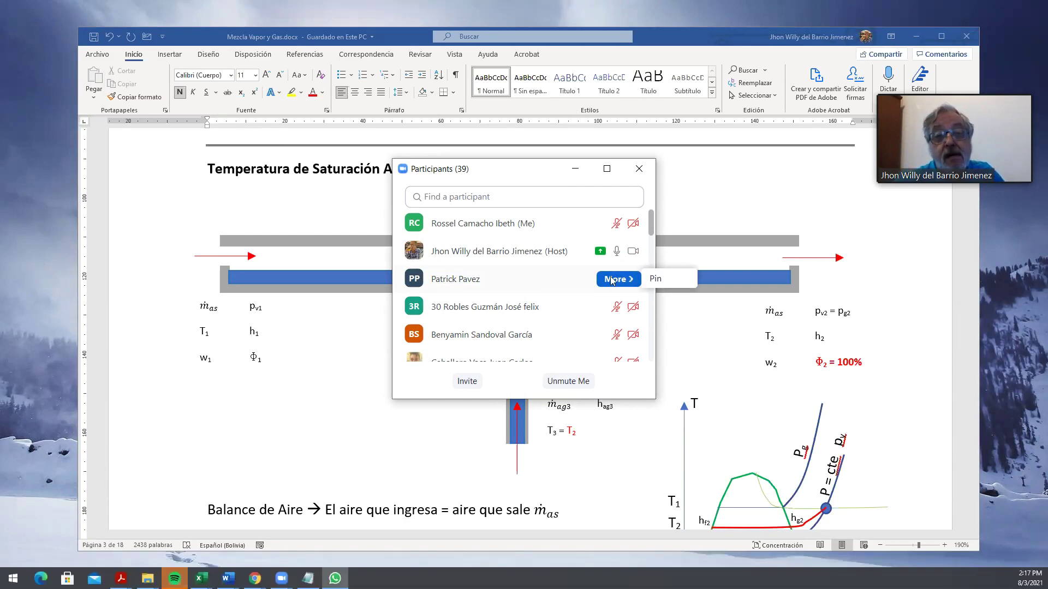